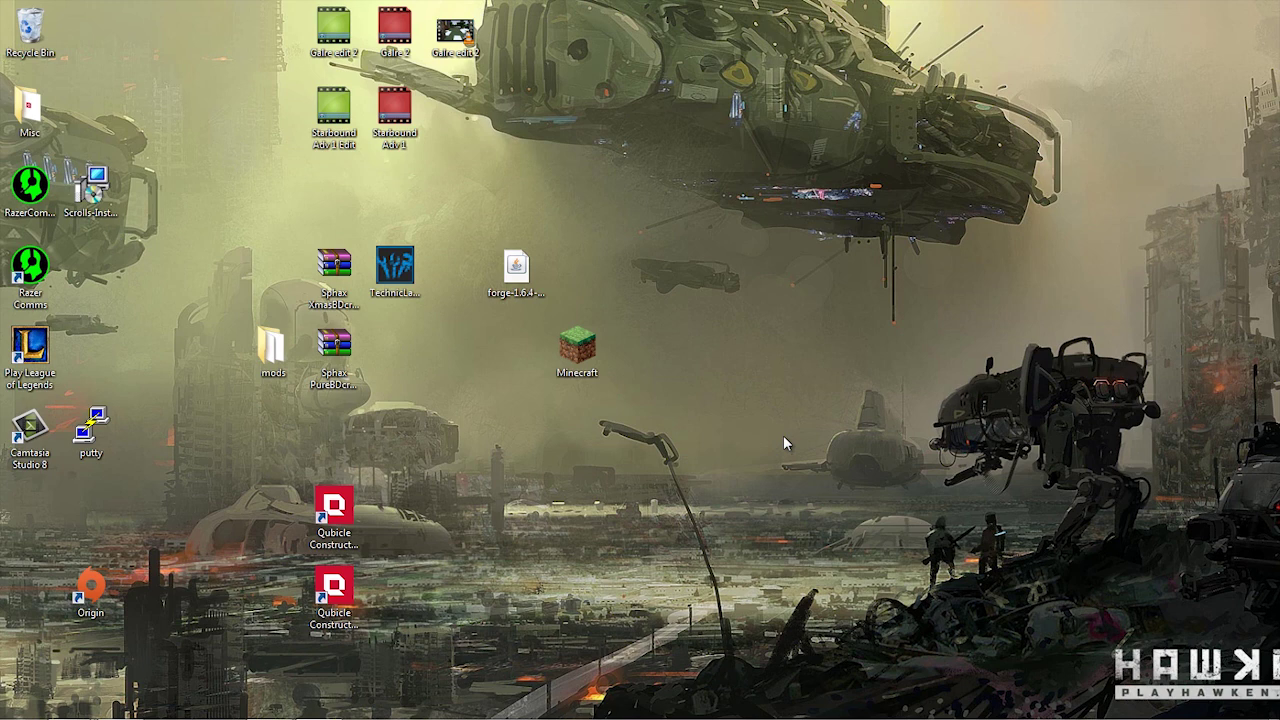
# - Run the Minecraft launcher from the desktop, allow it past the security warning, and open the current profile for editing
pyautogui.doubleClick(600, 360)
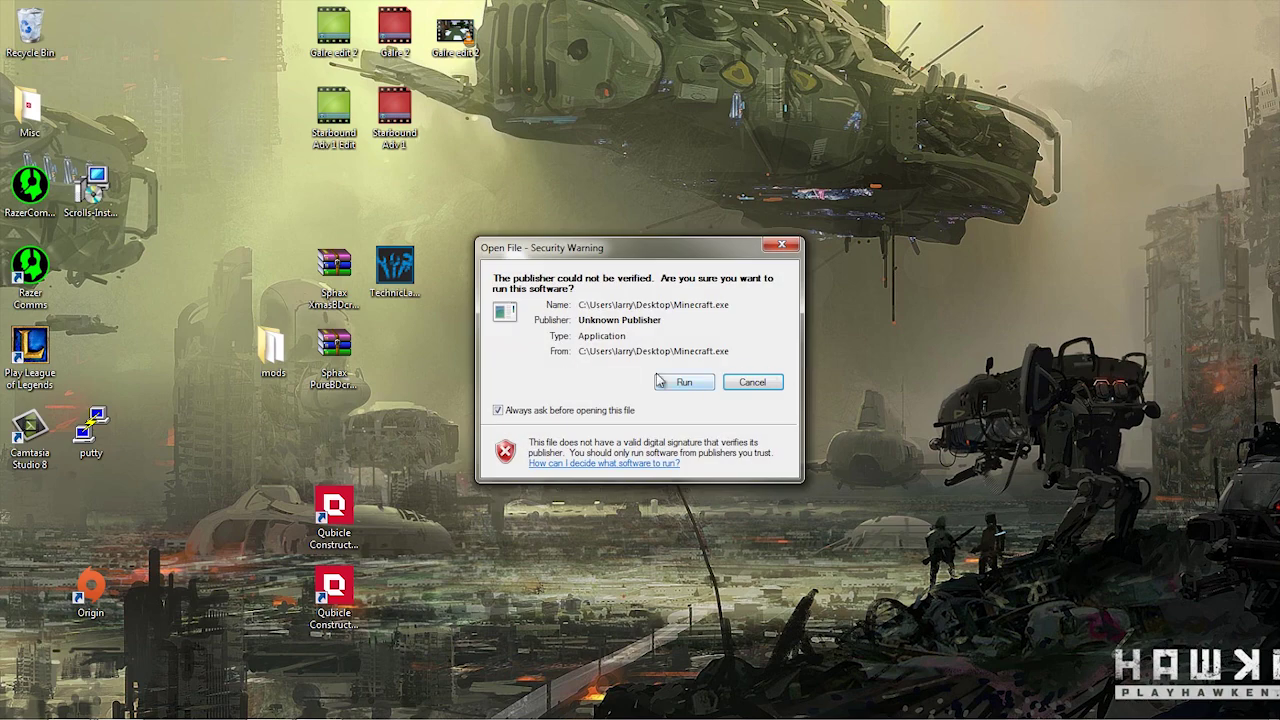
pyautogui.click(680, 382)
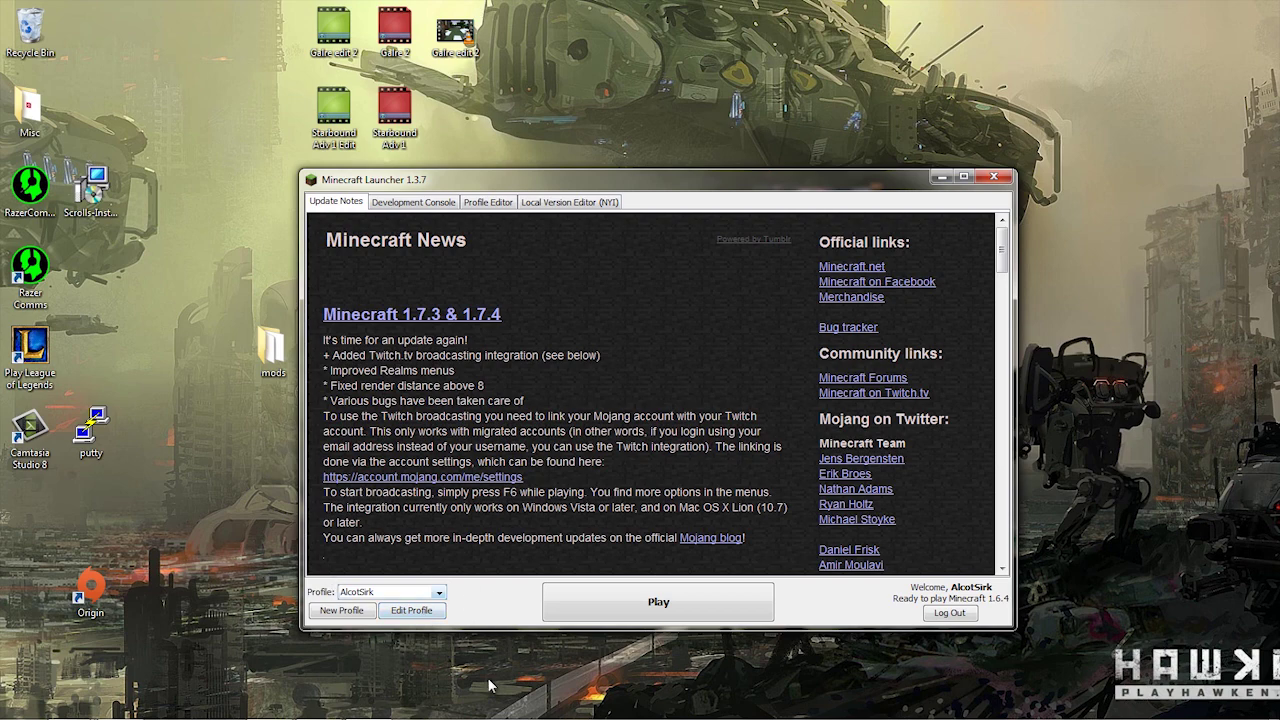
pyautogui.click(434, 614)
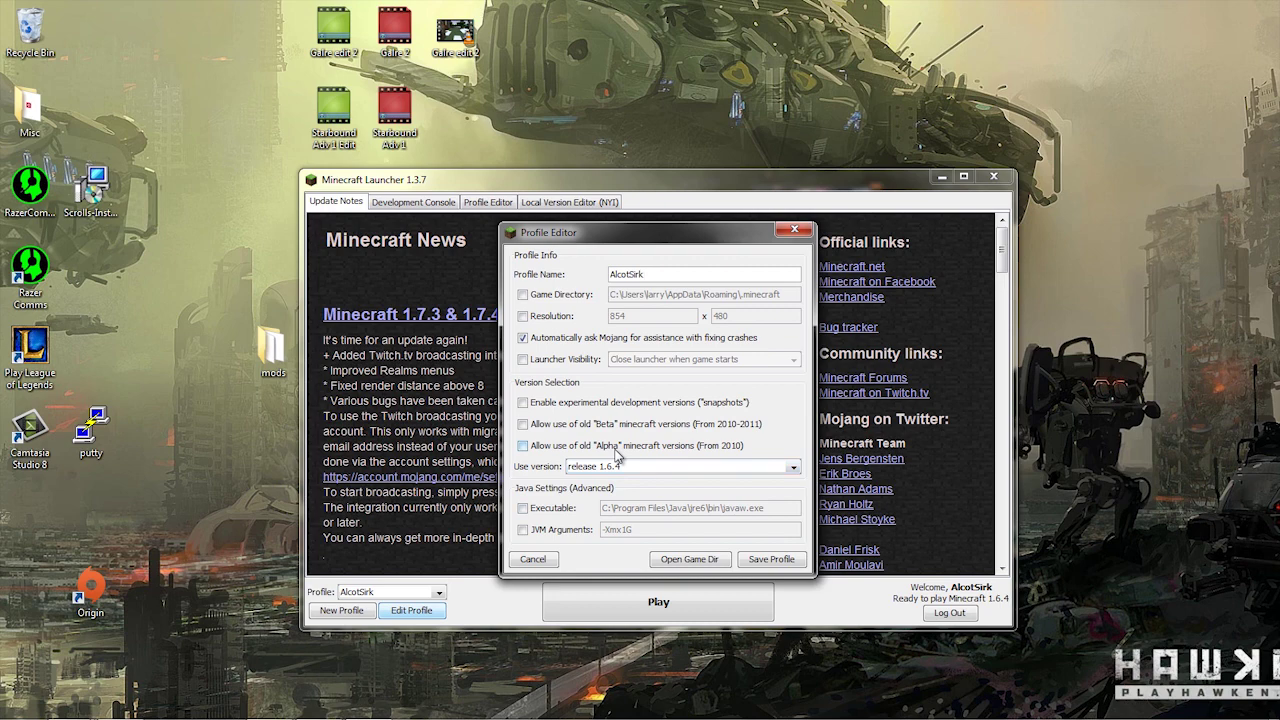
# - Set the profile's version to release 1.6.4, save the profile and close the launcher
pyautogui.click(620, 467)
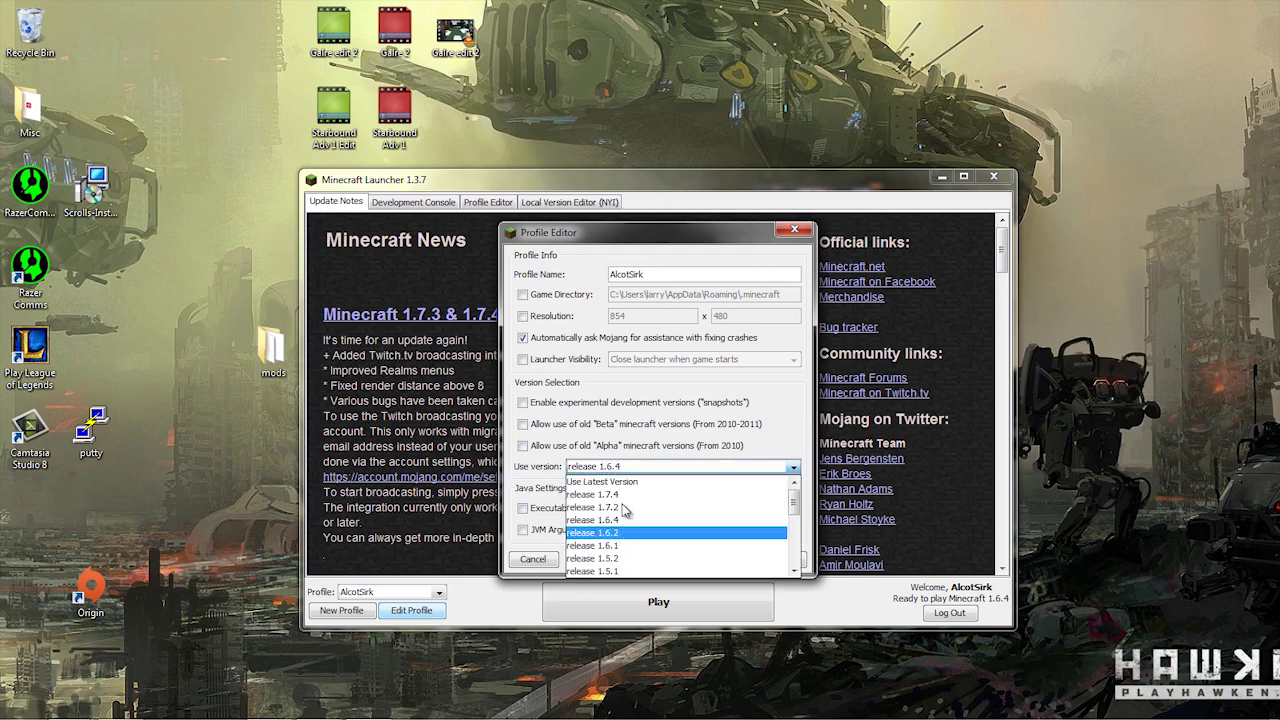
pyautogui.click(785, 425)
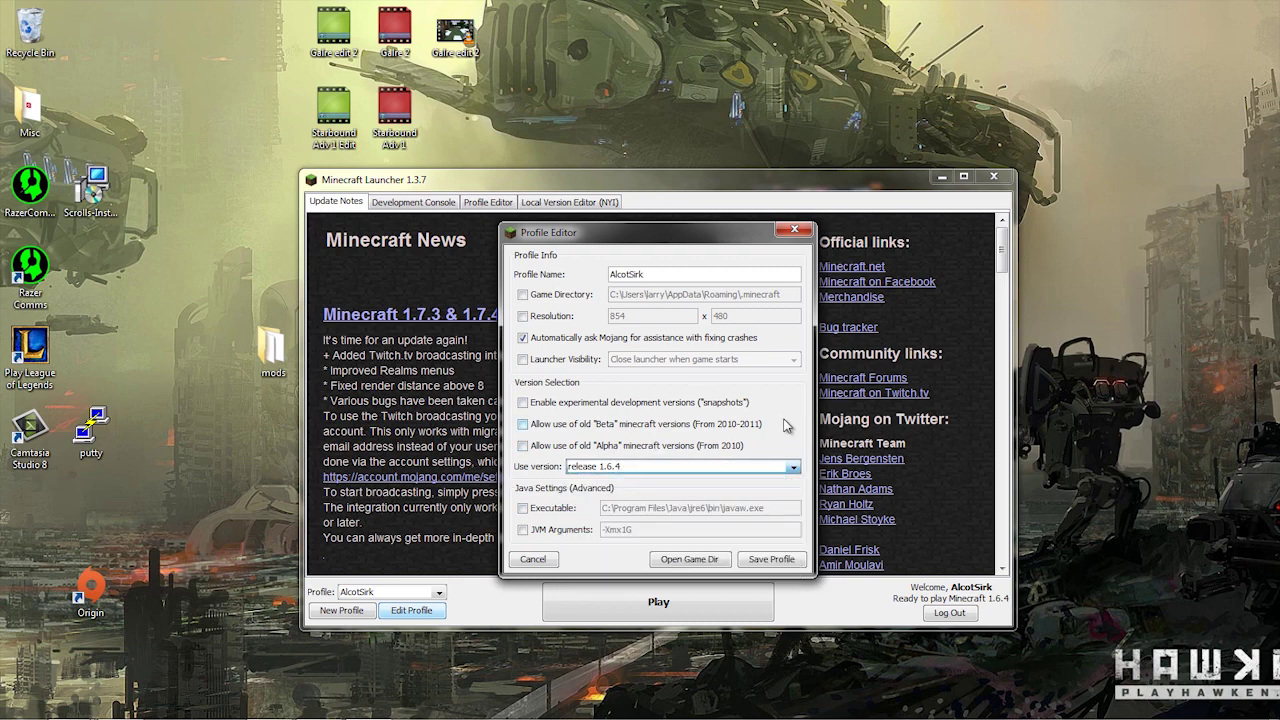
pyautogui.click(733, 468)
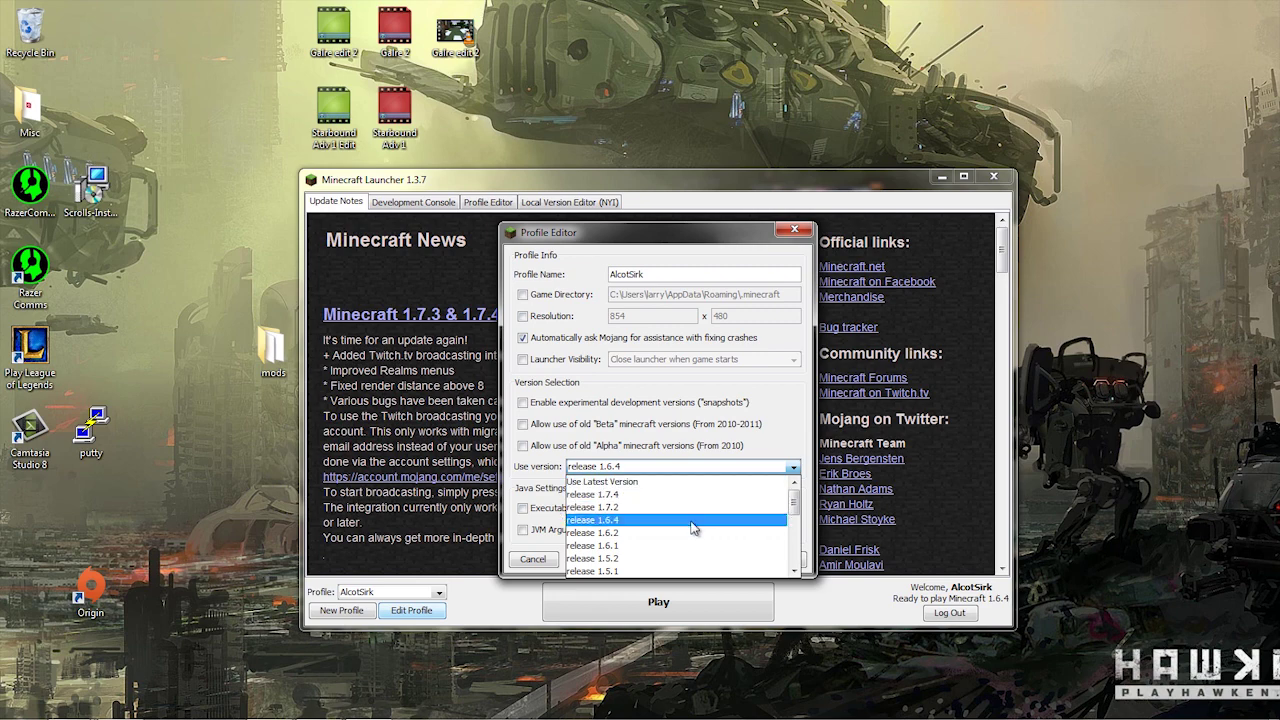
pyautogui.click(693, 521)
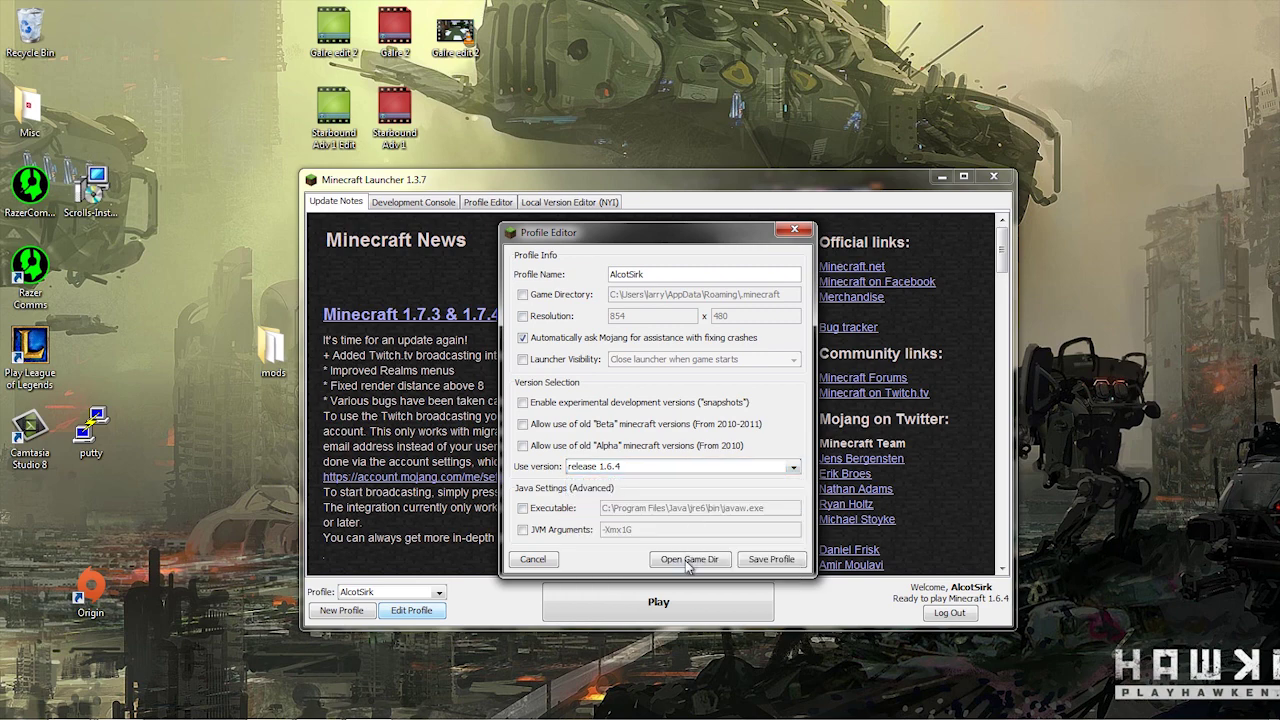
pyautogui.click(759, 561)
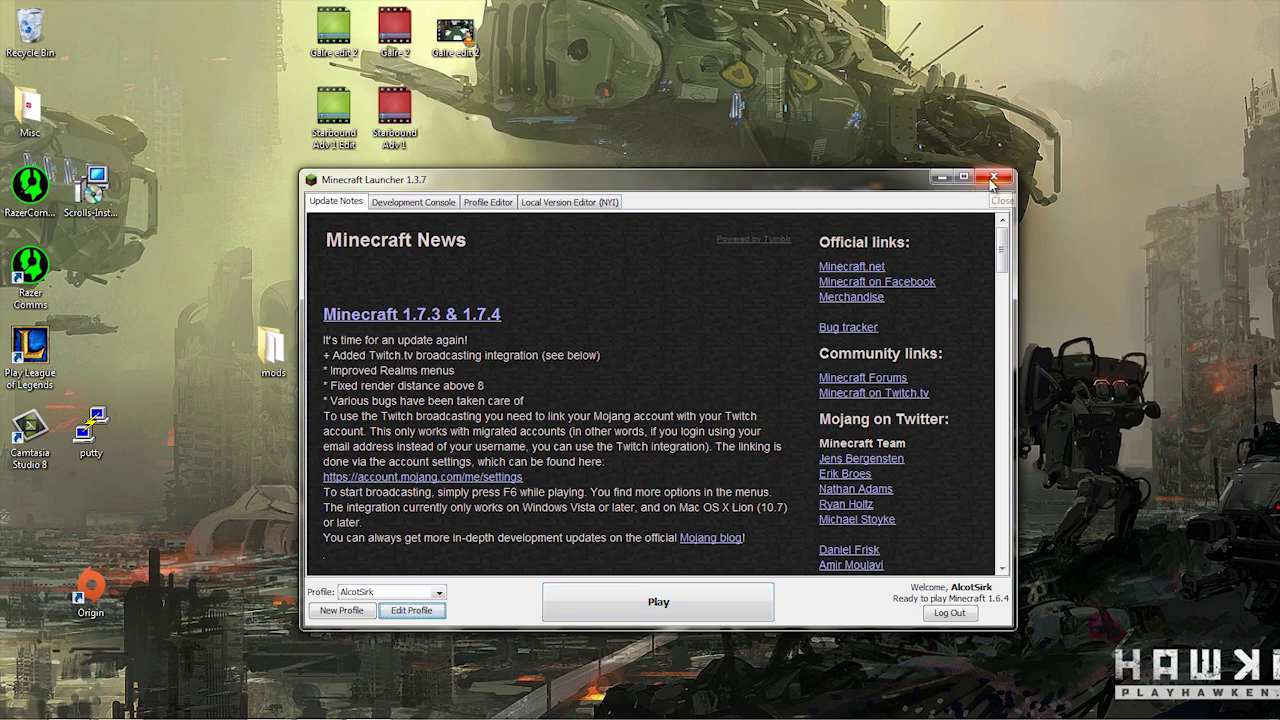
pyautogui.click(993, 178)
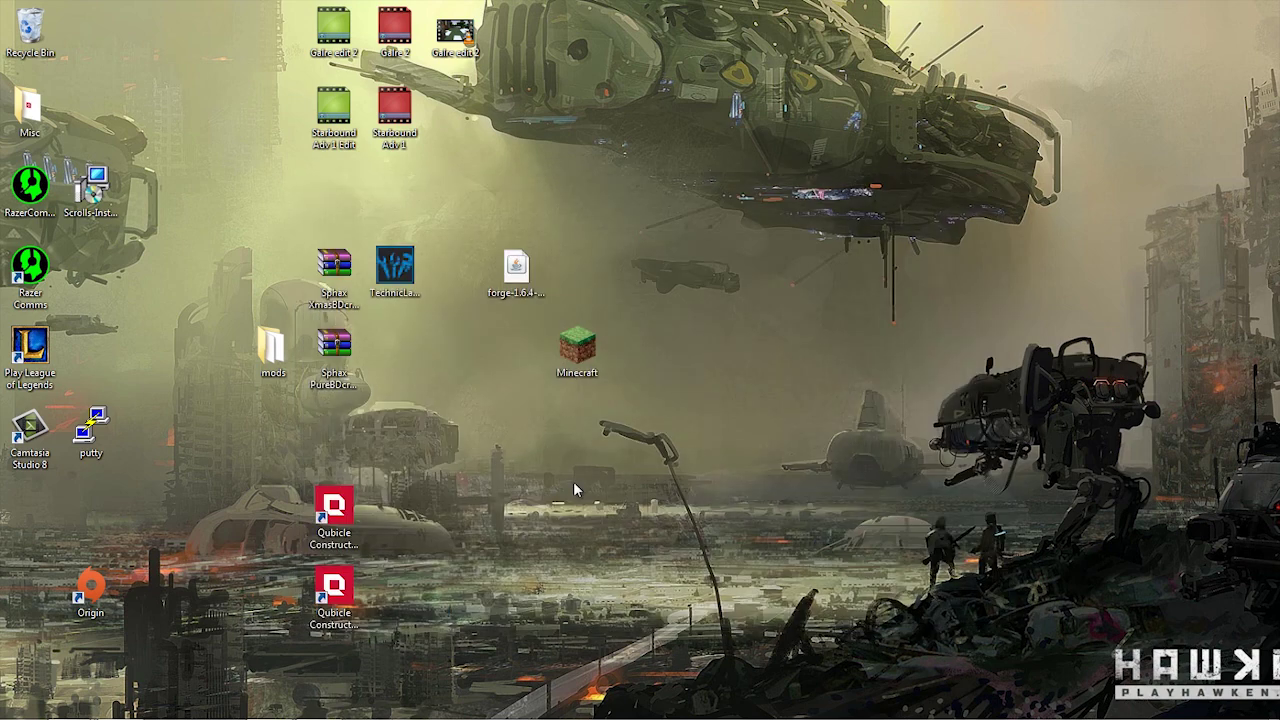
# - Open the Roaming folder through %appdata%, select the .minecraft folder and minimize the window
pyautogui.click(24, 702)
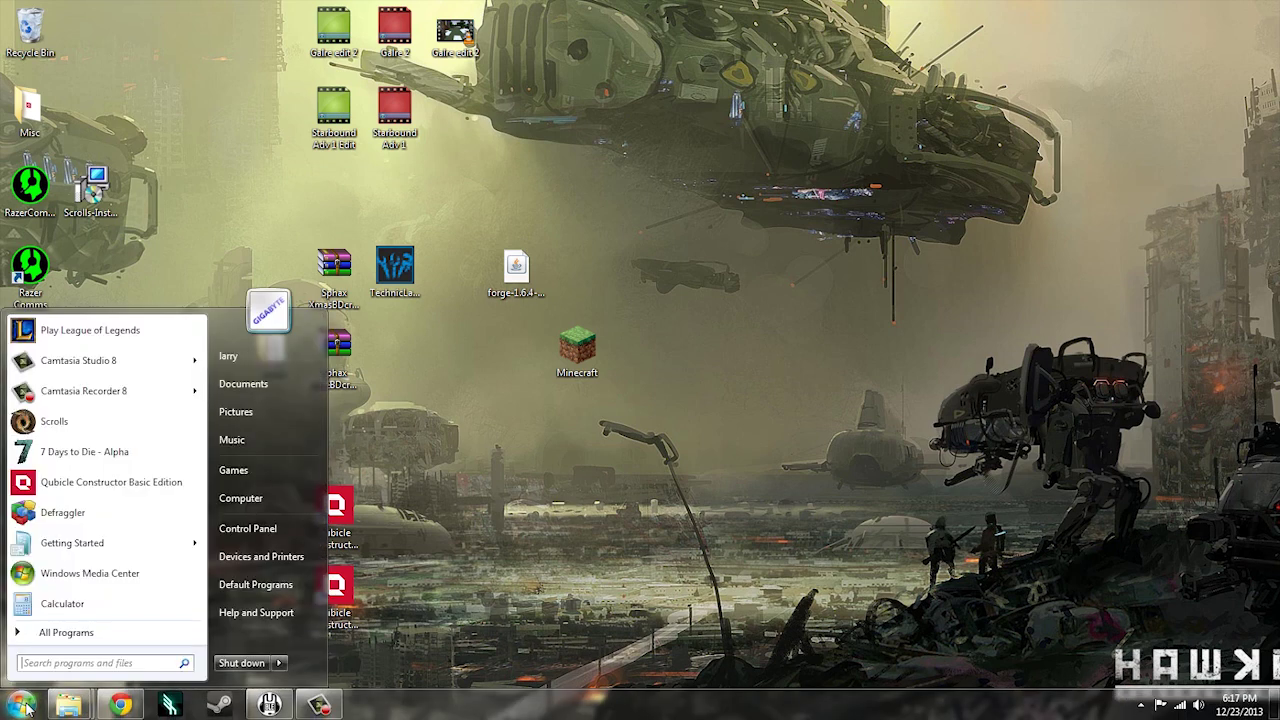
pyautogui.click(45, 662)
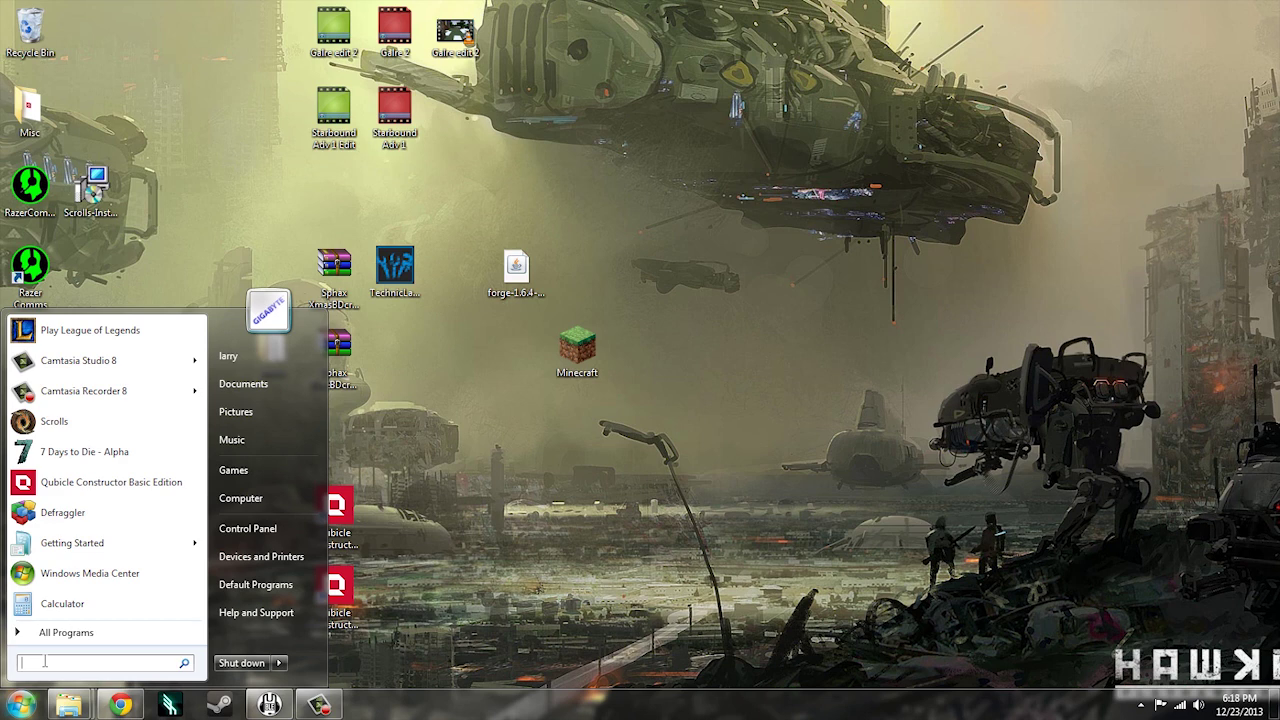
pyautogui.write('%')
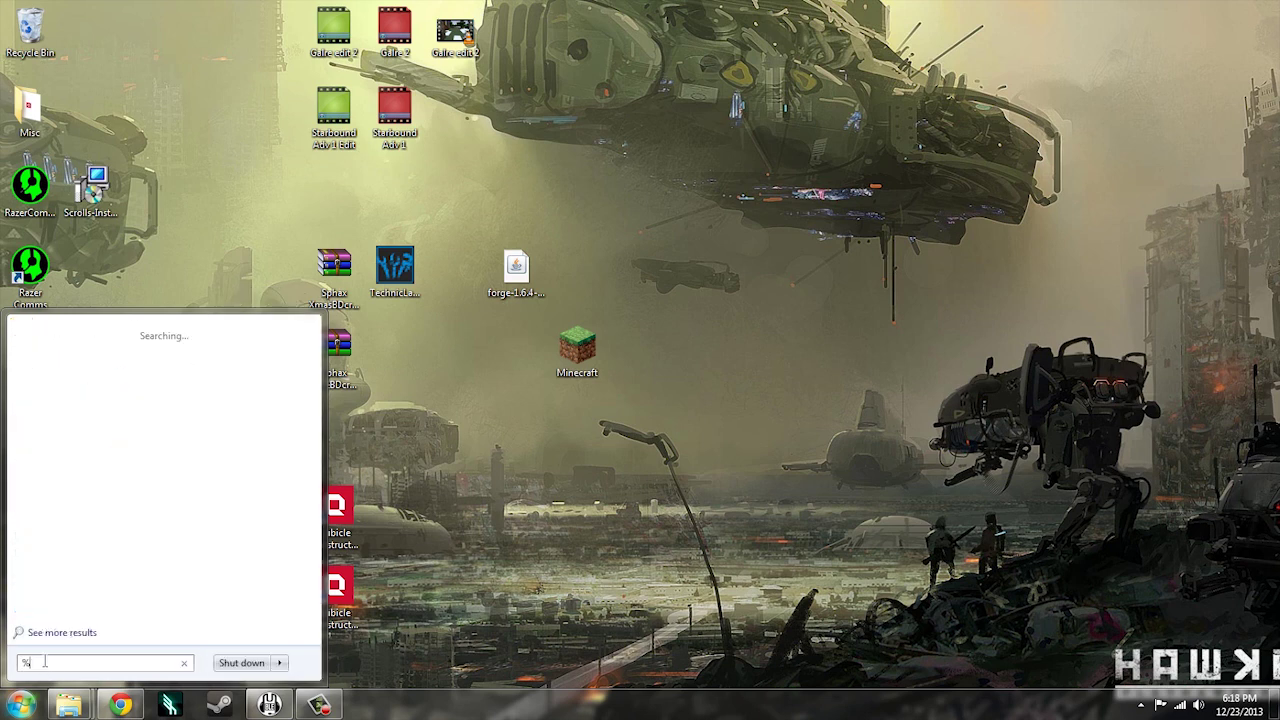
pyautogui.write('appdata%')
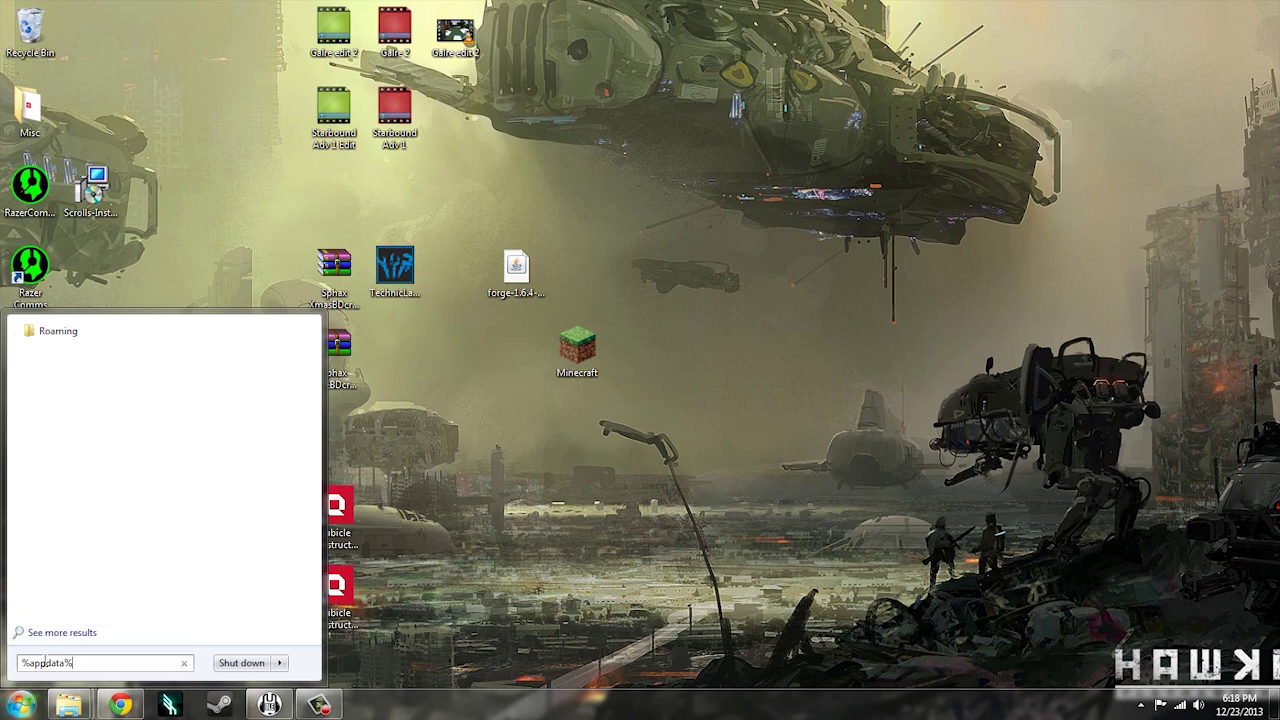
pyautogui.press('Return')
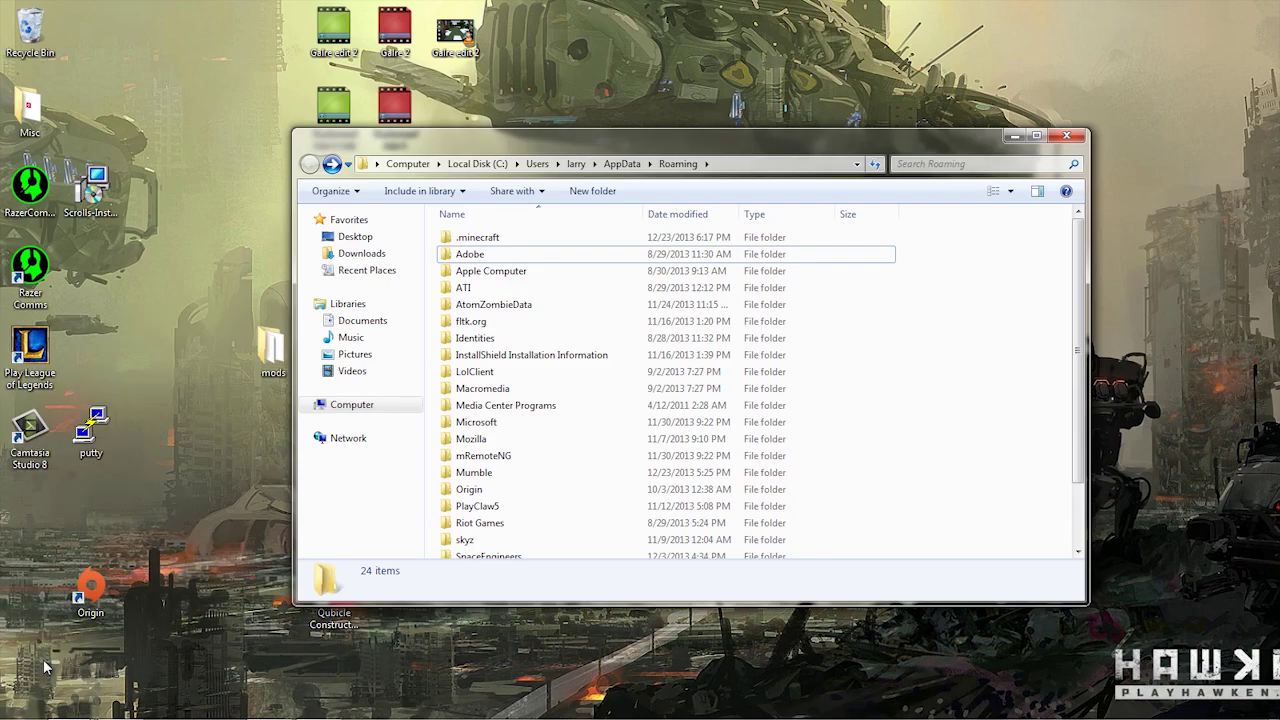
pyautogui.click(480, 238)
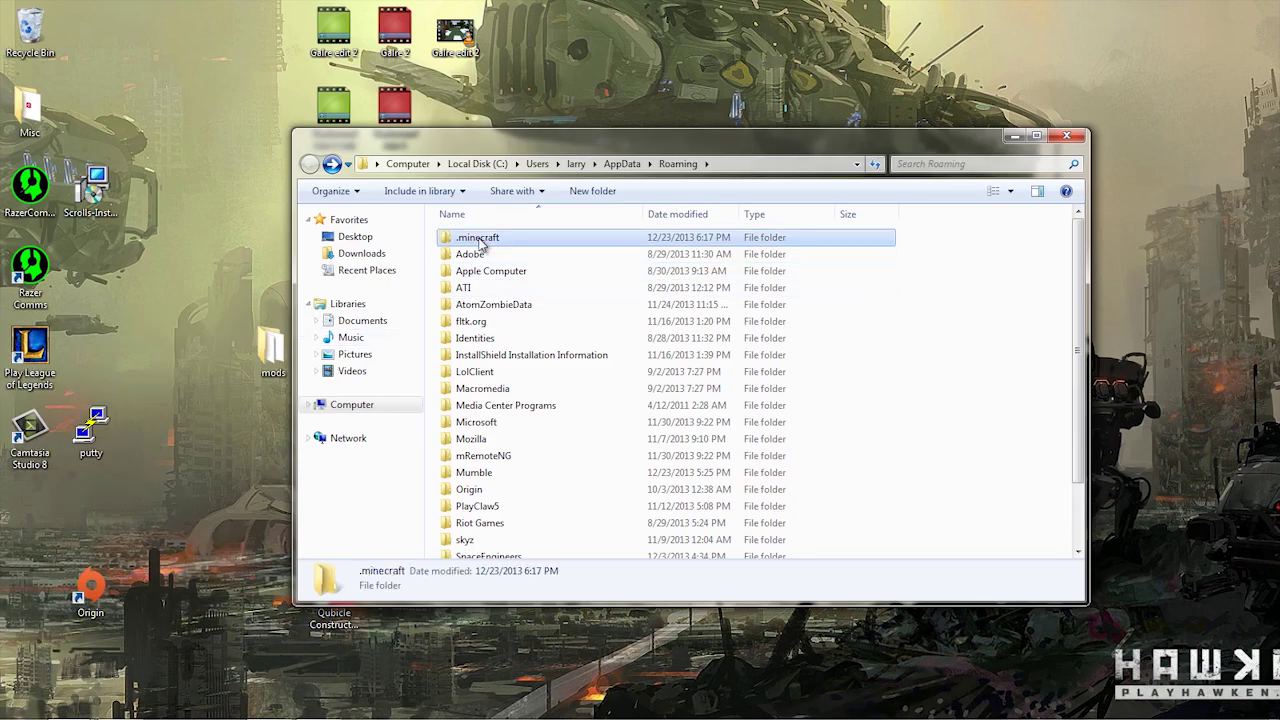
pyautogui.click(1014, 135)
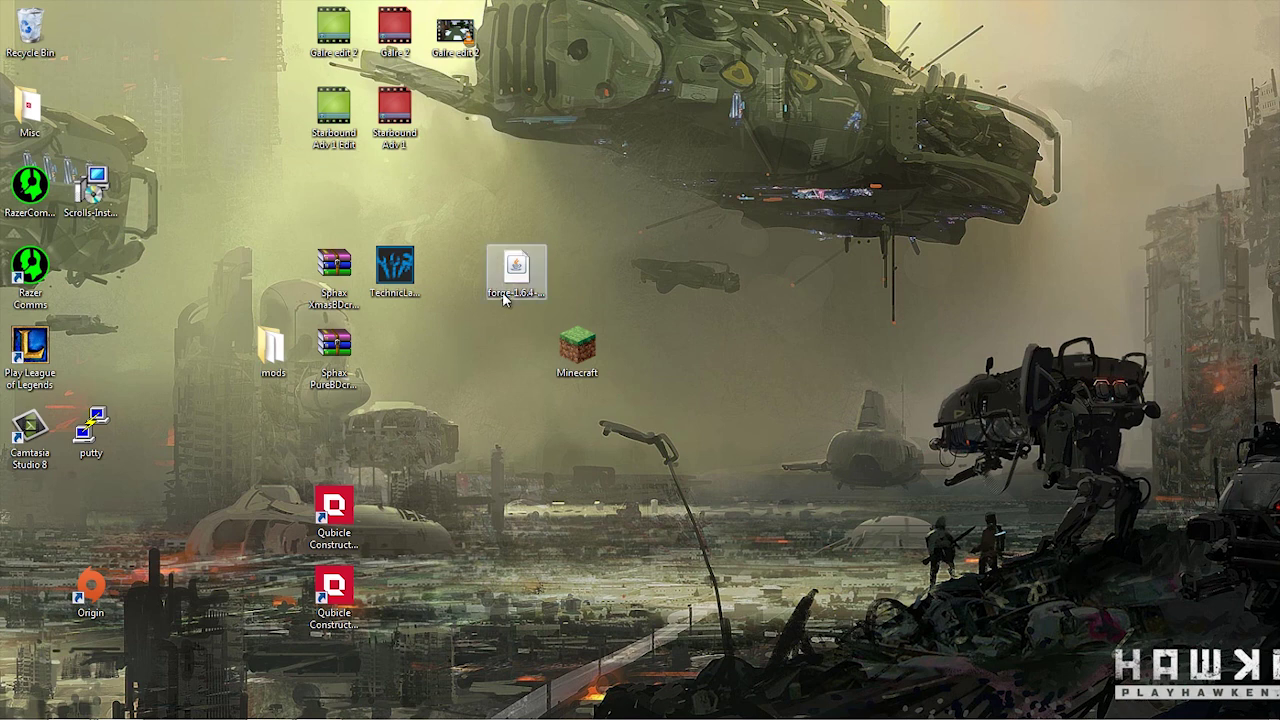
# - Move the Forge installer to a clear spot on the desktop and check the 9.11.1.965 installer link on the Minecraft Forge downloads page
pyautogui.moveTo(516, 268); pyautogui.dragTo(638, 270)
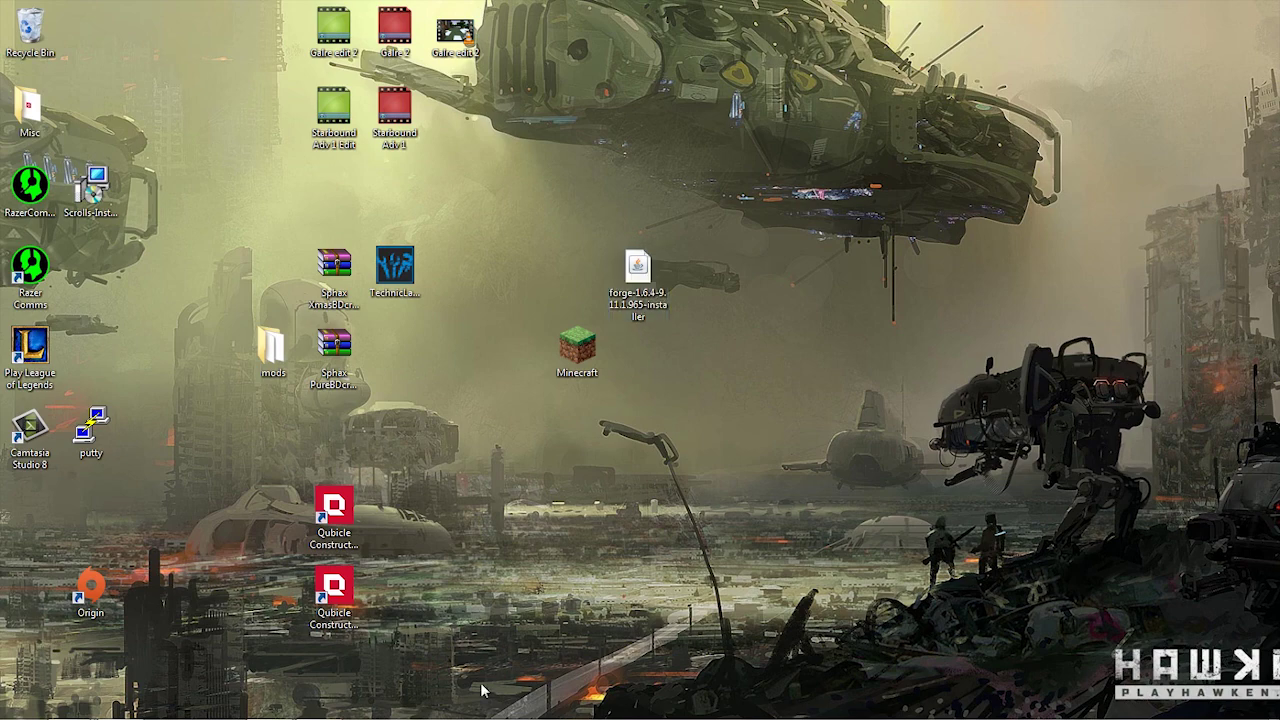
pyautogui.moveTo(486, 715)
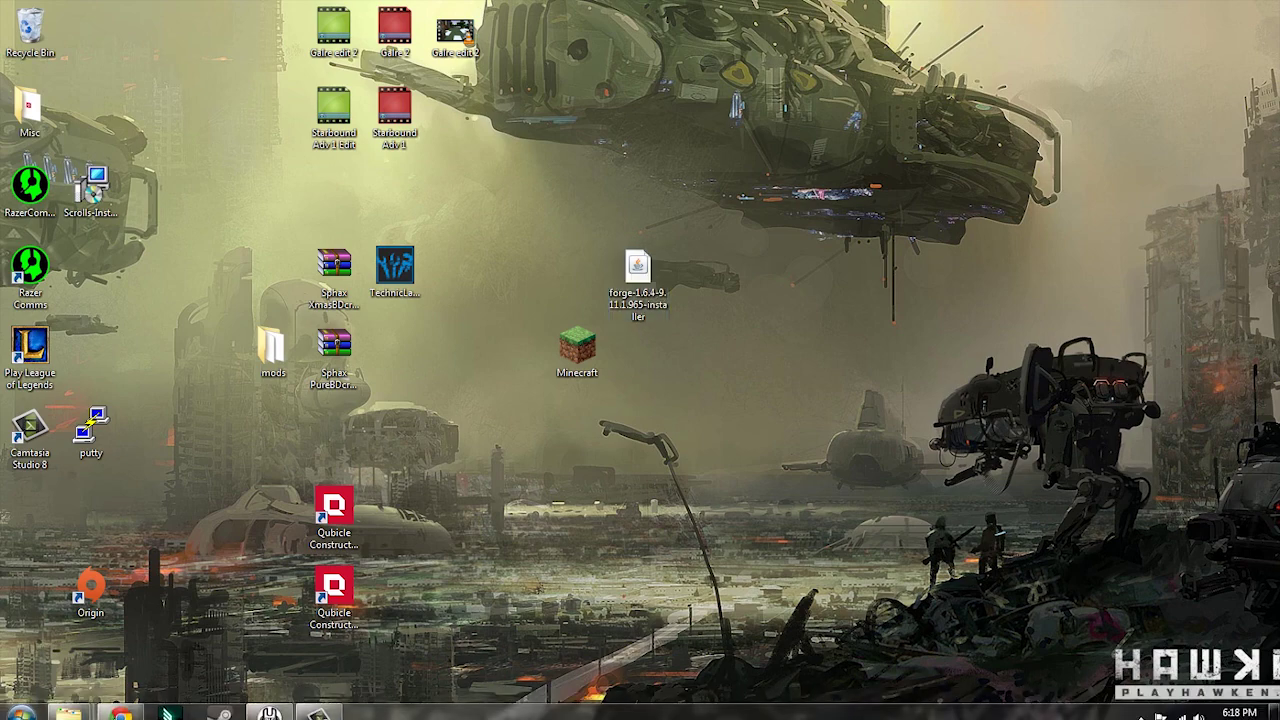
pyautogui.click(110, 710)
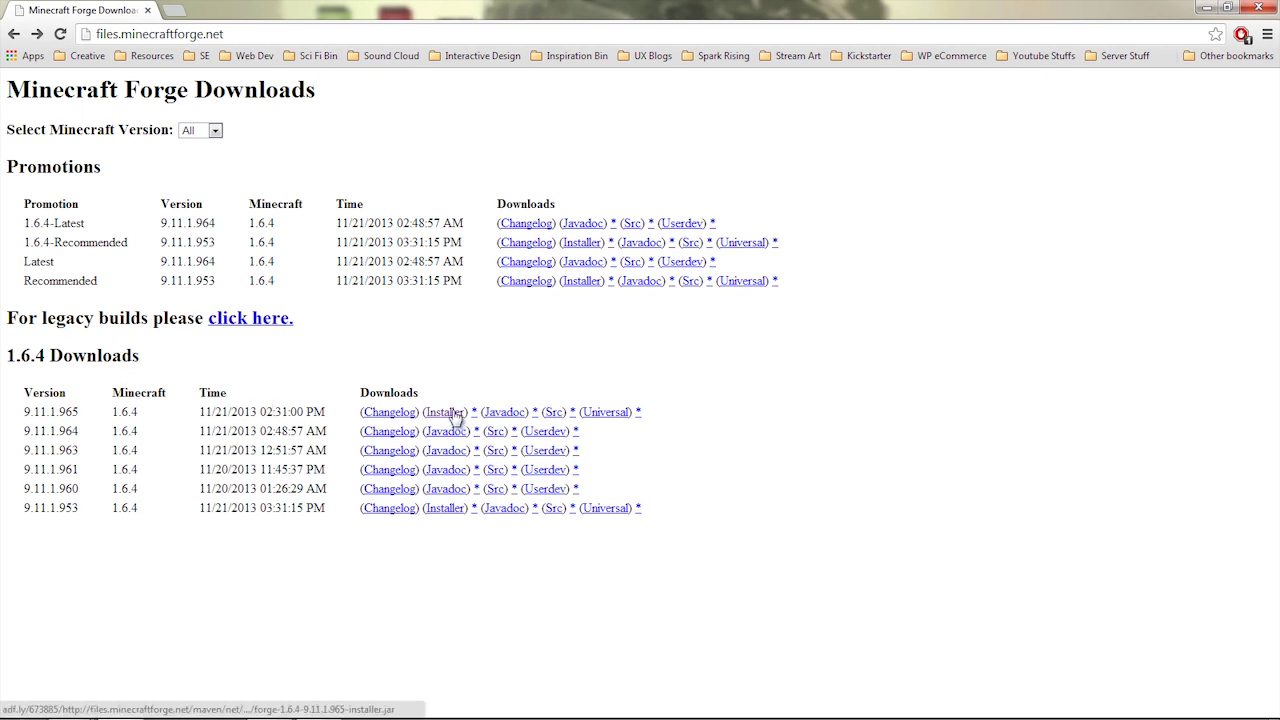
pyautogui.click(1214, 7)
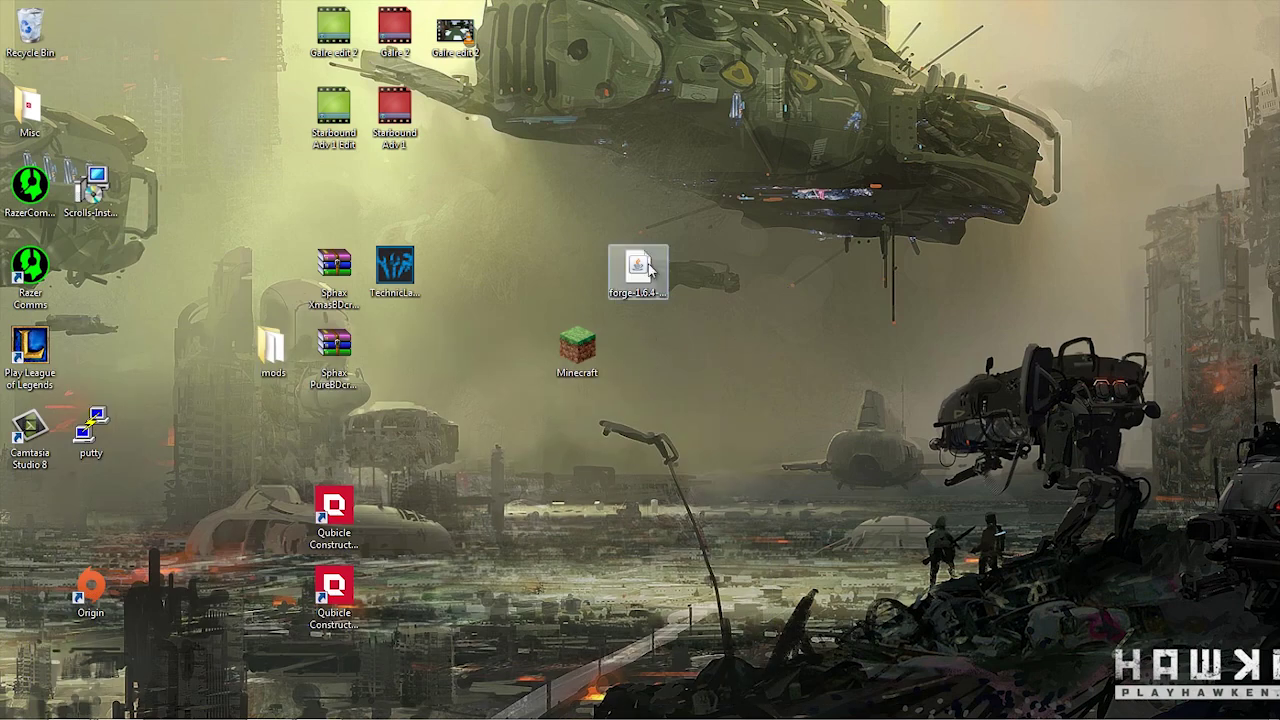
# - Run the Forge 9.11.1.965 installer with the Install client option into the .minecraft folder and close the completion message
pyautogui.doubleClick(648, 272)
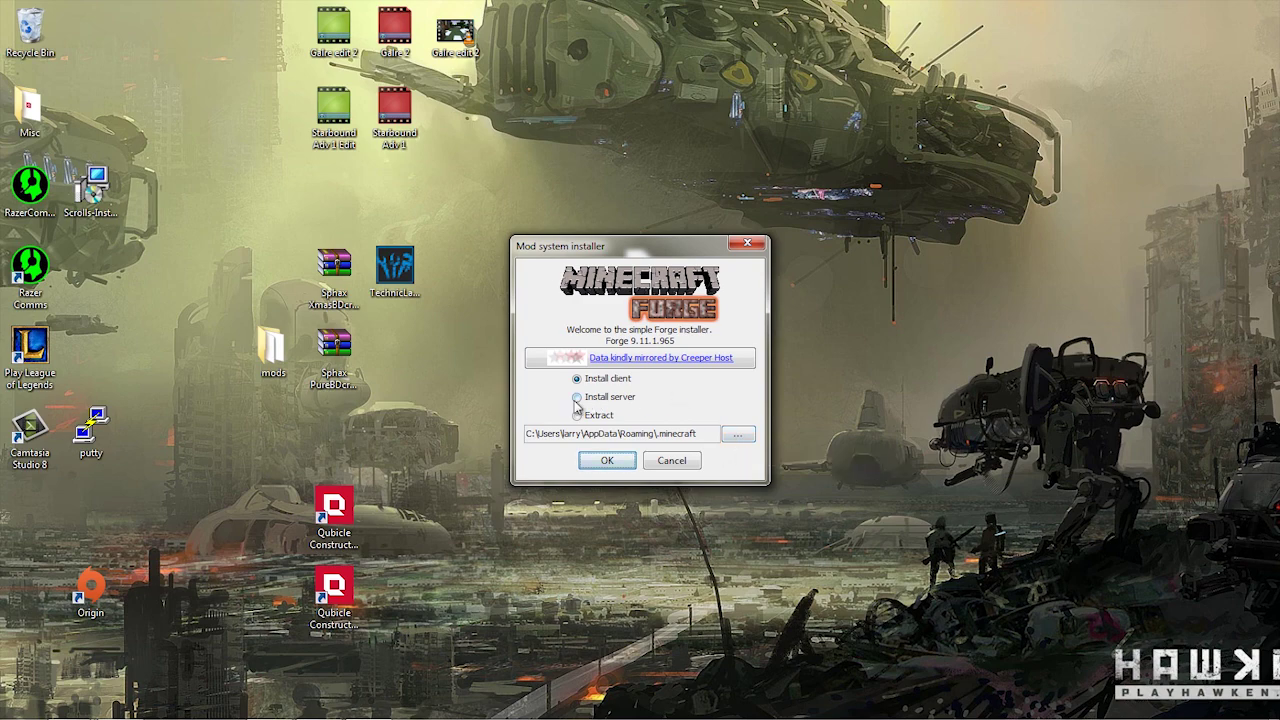
pyautogui.click(607, 460)
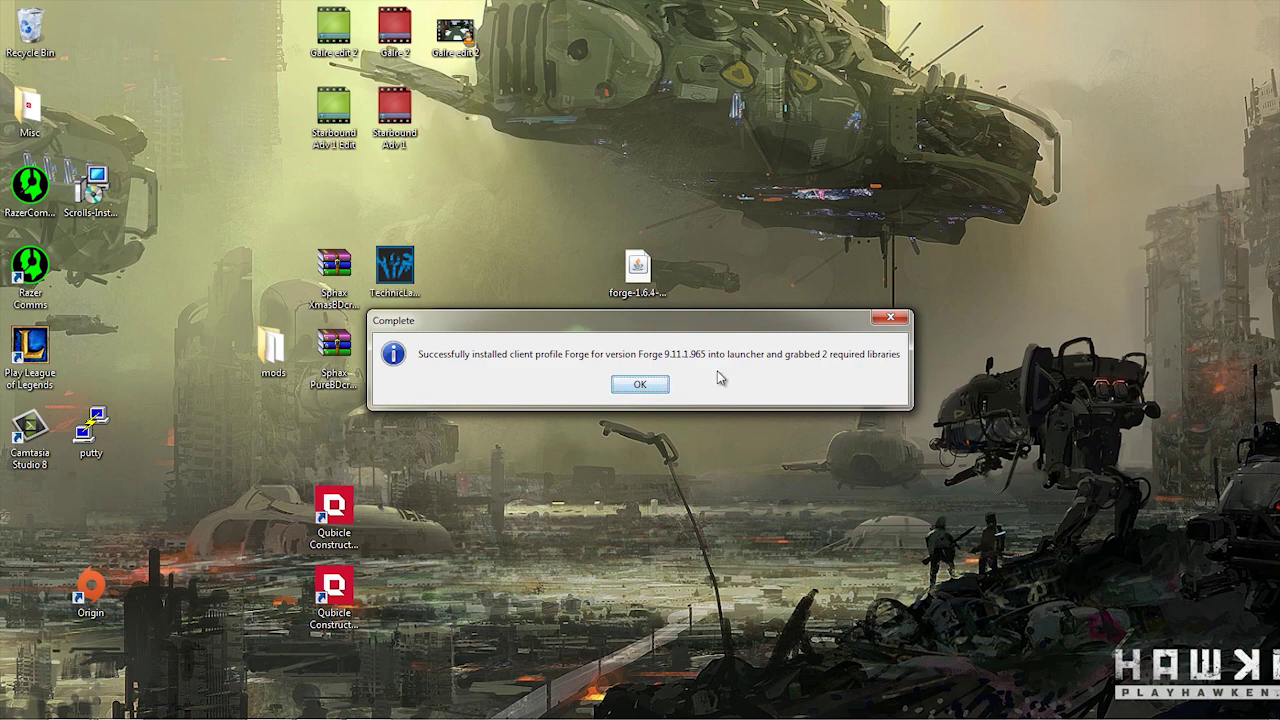
pyautogui.click(656, 386)
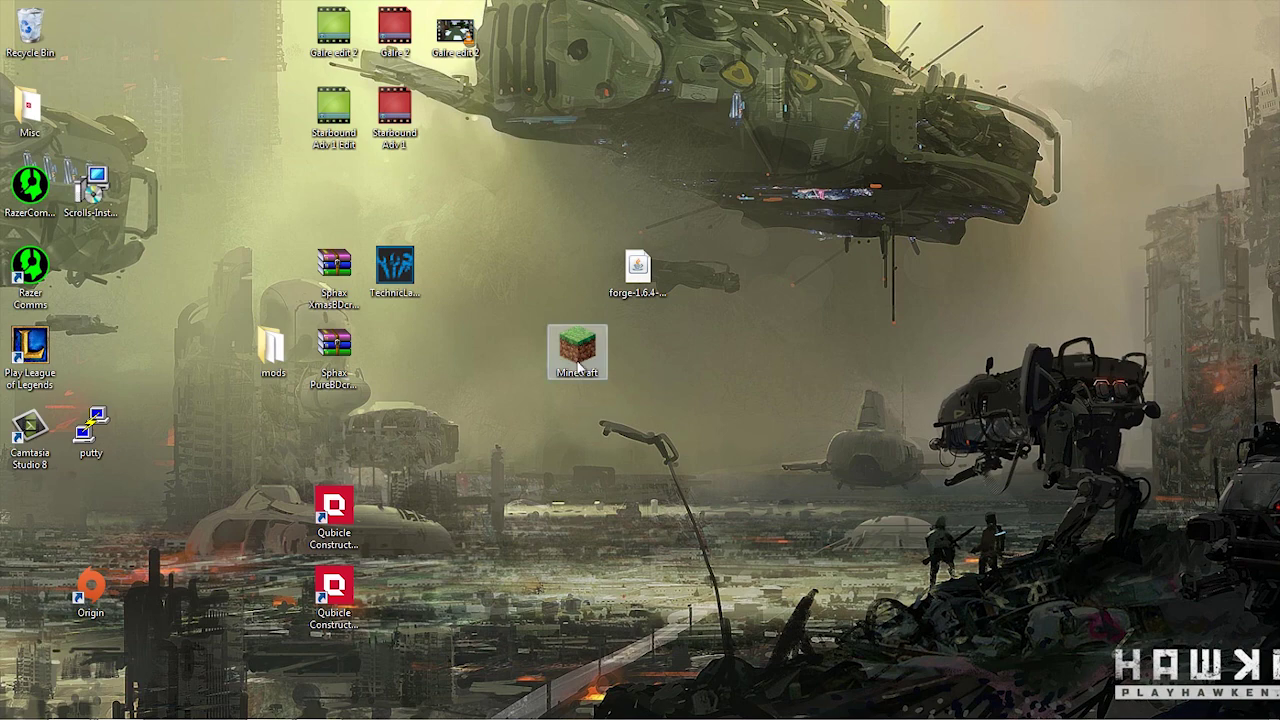
# - Run the Minecraft launcher again, switch to the Forge profile and close the launcher
pyautogui.doubleClick(578, 368)
pyautogui.click(695, 385)
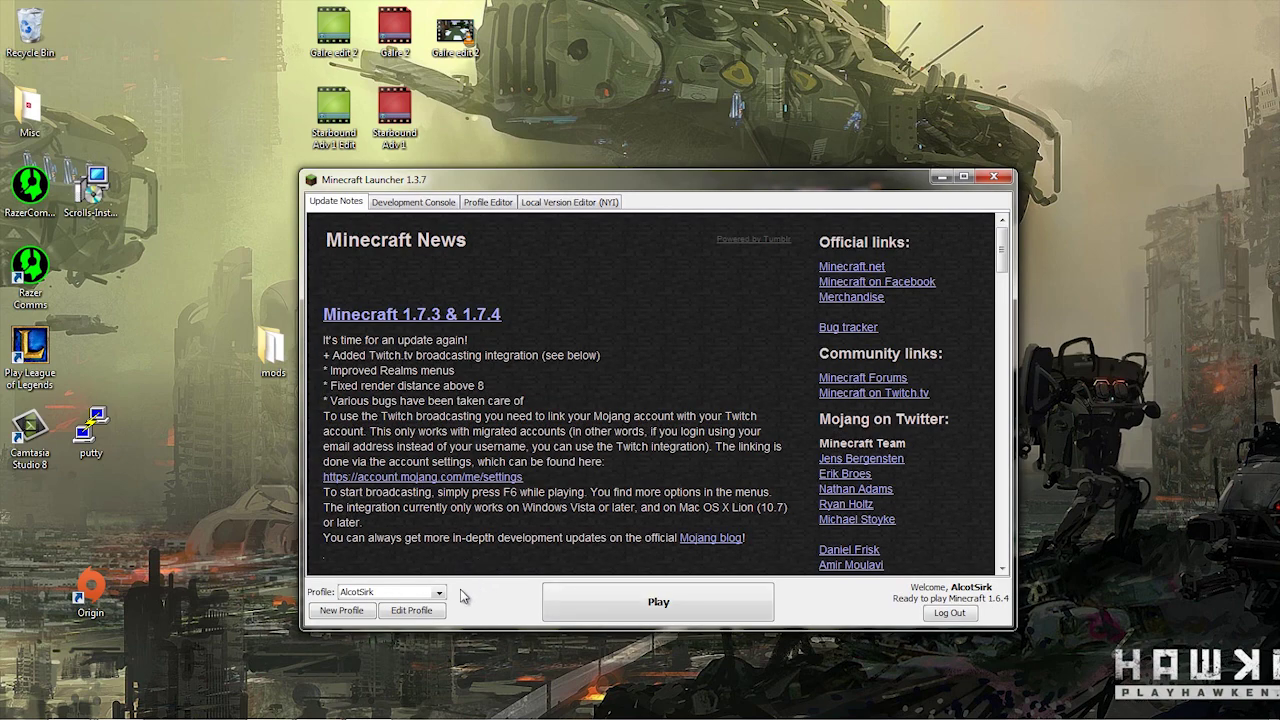
pyautogui.click(439, 593)
pyautogui.click(441, 596)
pyautogui.click(439, 593)
pyautogui.click(431, 608)
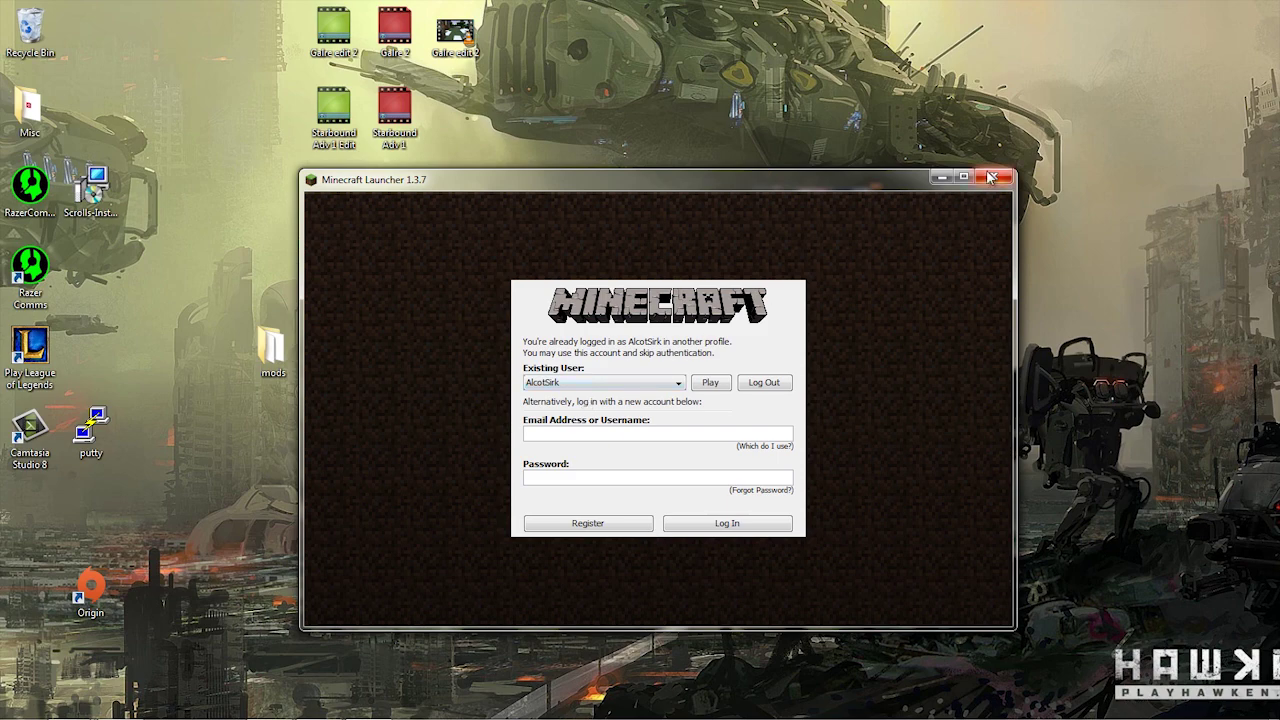
pyautogui.click(994, 177)
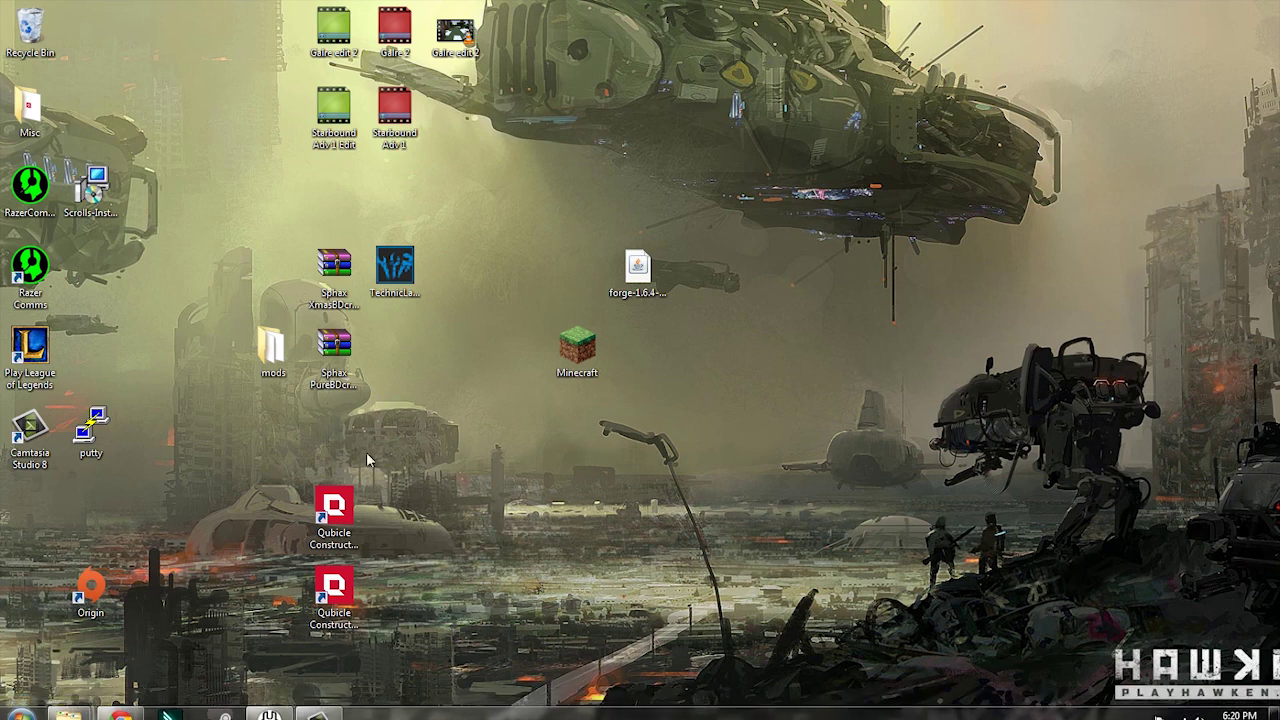
# - Move the mods folder to a clear area of the desktop and review the mod files inside it
pyautogui.moveTo(271, 348); pyautogui.dragTo(736, 104)
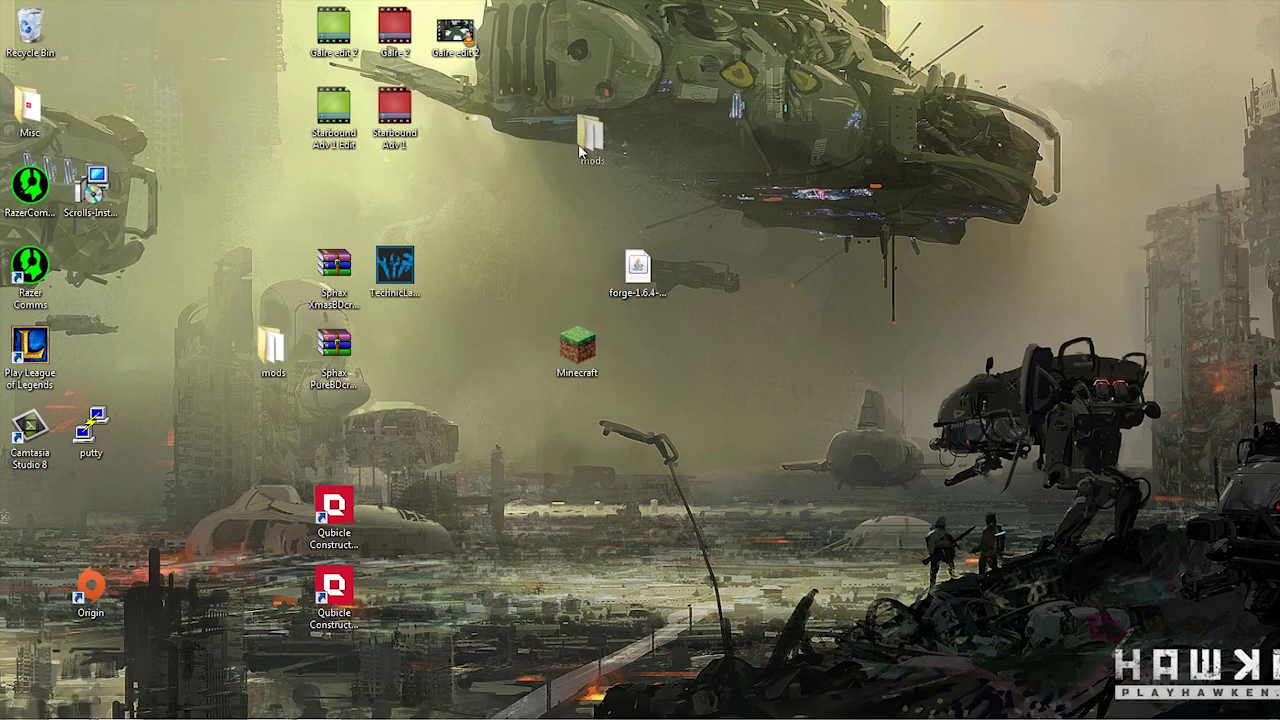
pyautogui.moveTo(580, 150); pyautogui.dragTo(517, 200)
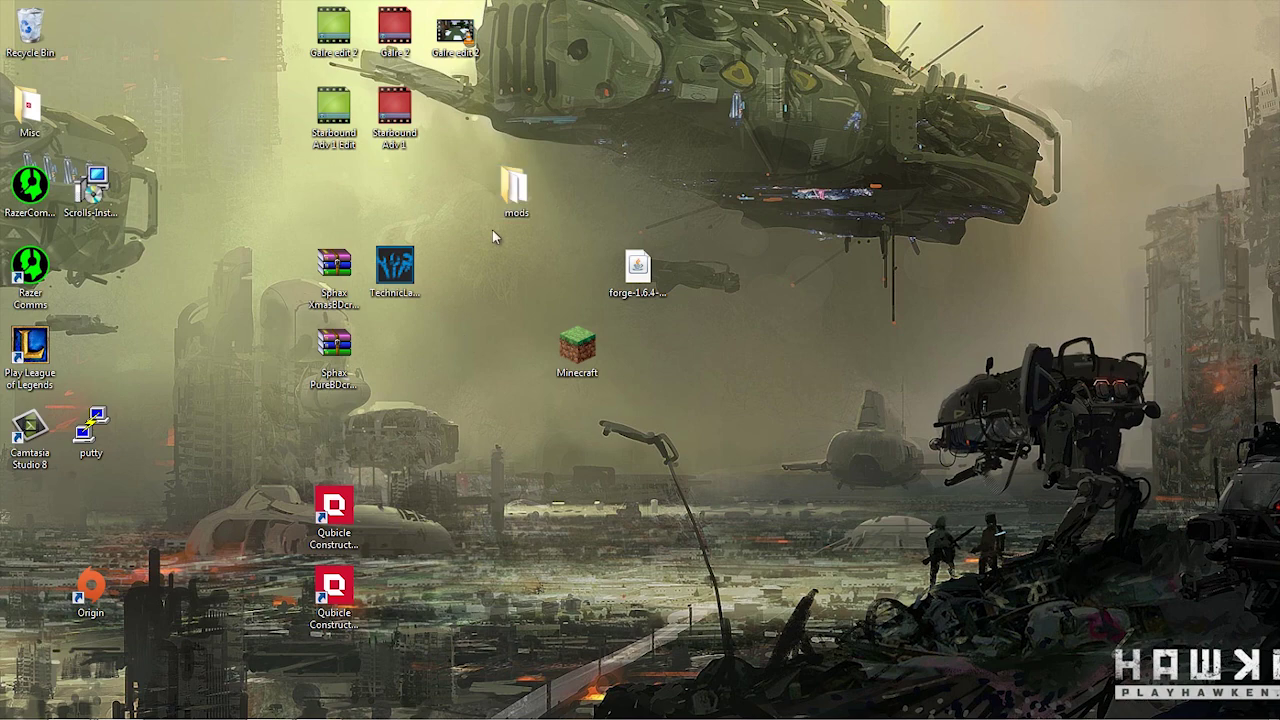
pyautogui.doubleClick(514, 190)
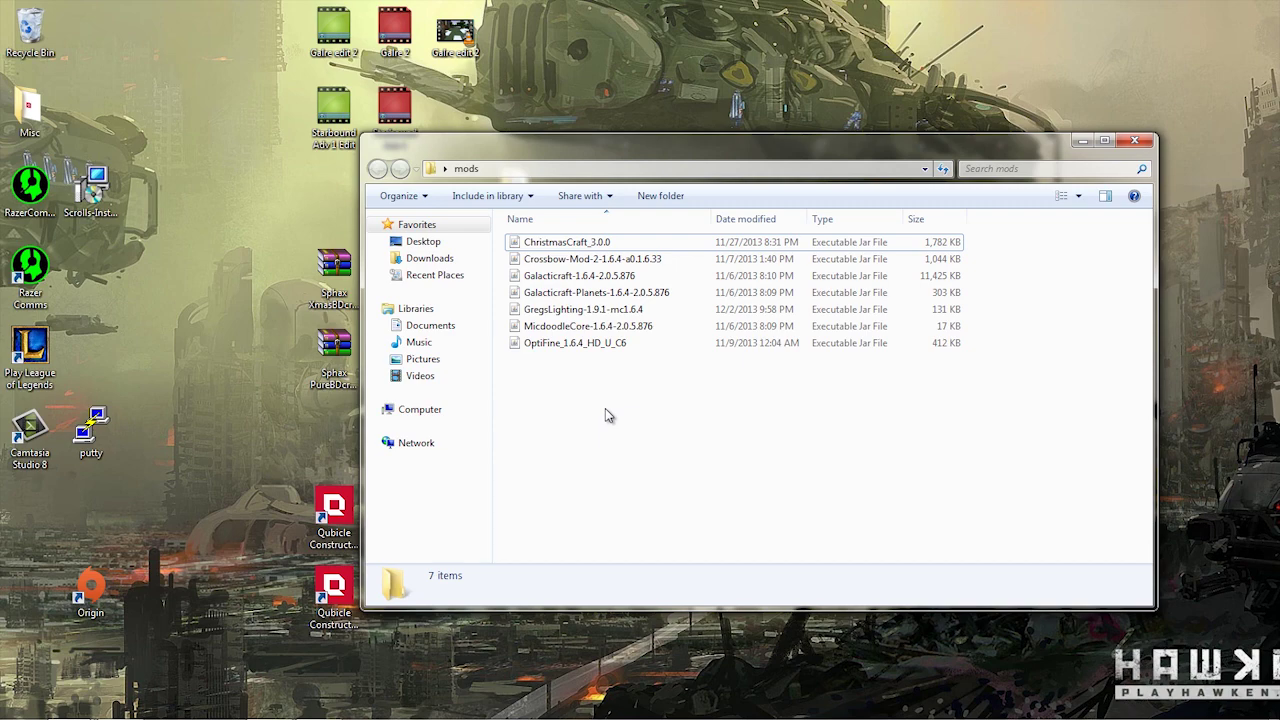
pyautogui.click(1134, 141)
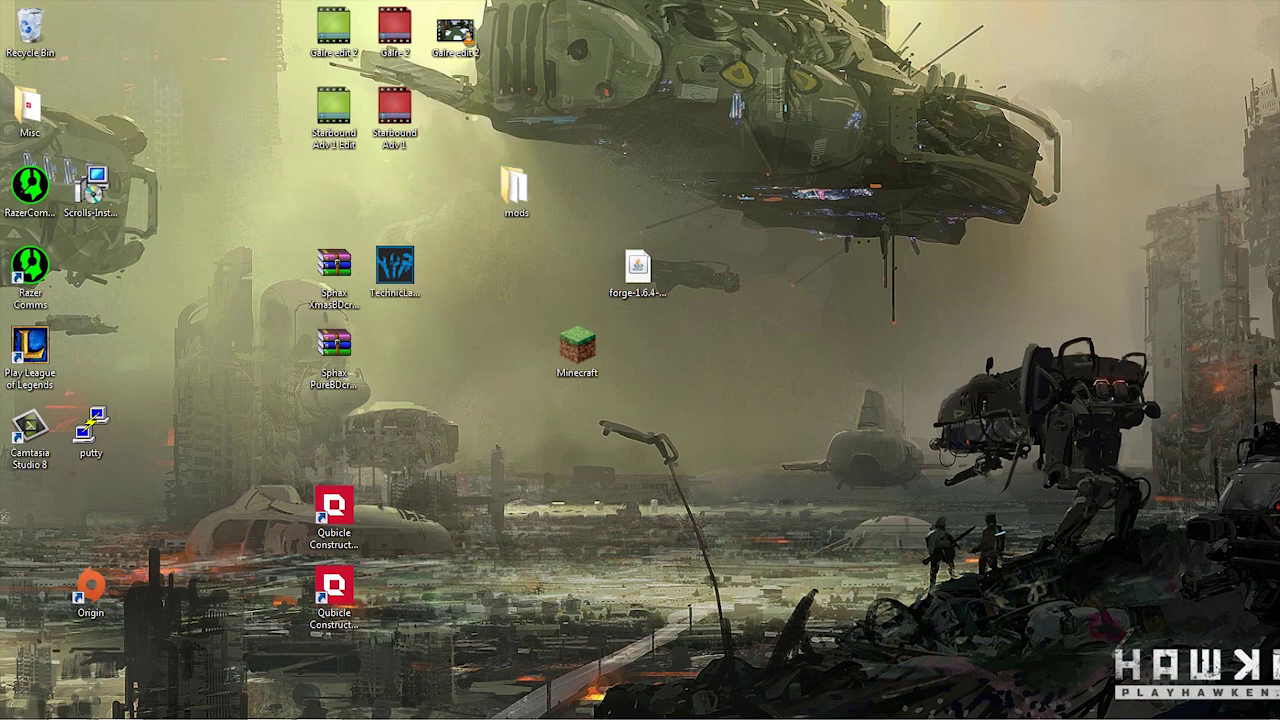
# - Move the desktop mods folder into the .minecraft folder within Roaming and minimize the folder window
pyautogui.moveTo(68, 705)
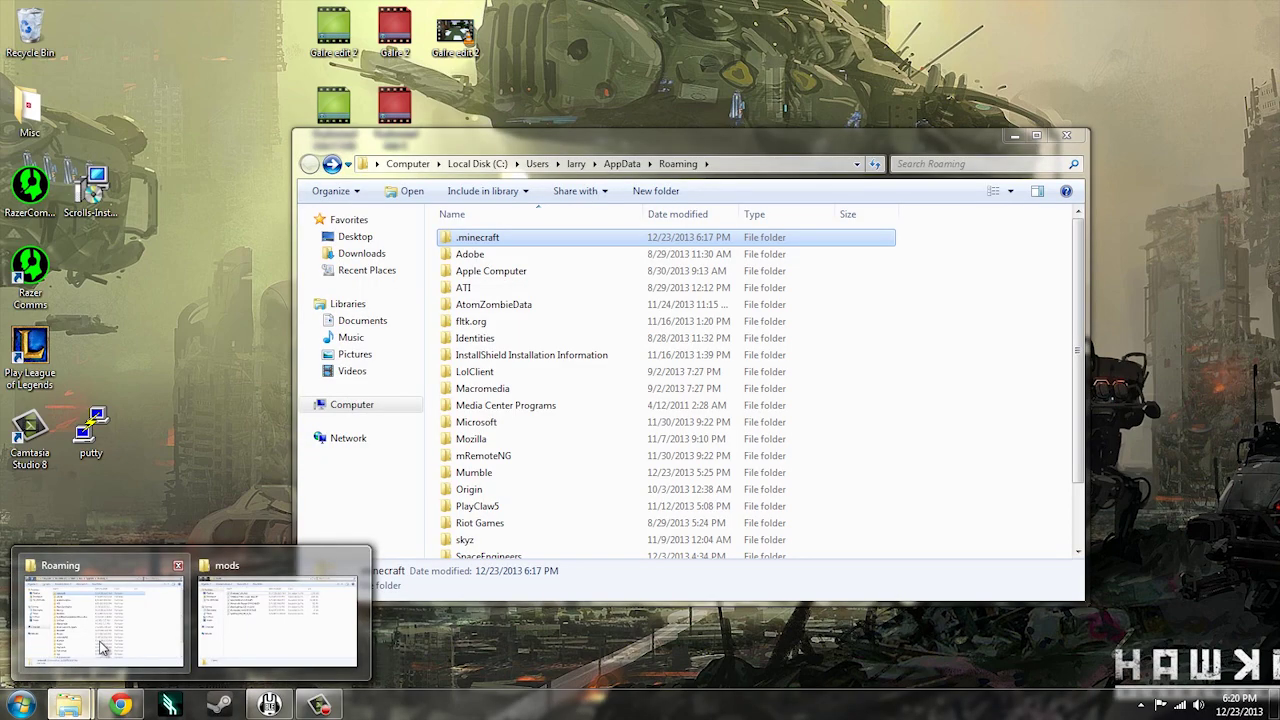
pyautogui.click(103, 648)
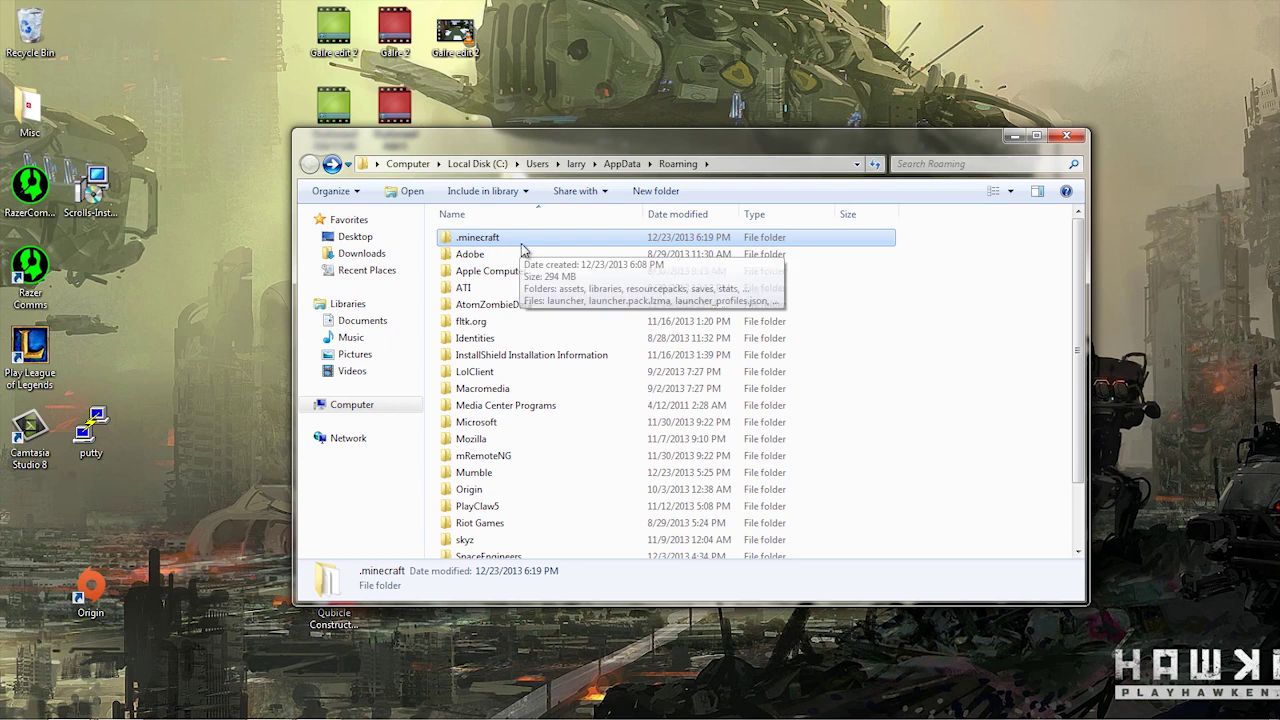
pyautogui.doubleClick(470, 240)
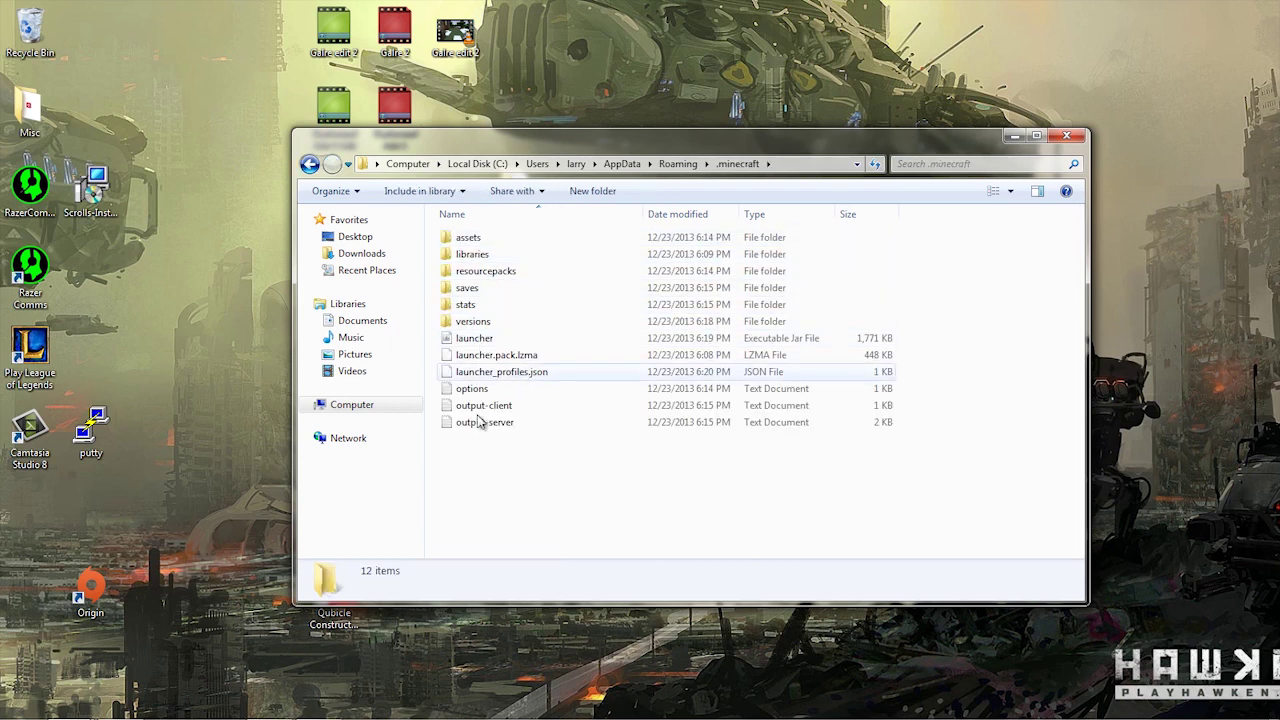
pyautogui.moveTo(482, 143); pyautogui.dragTo(487, 244)
pyautogui.moveTo(514, 190); pyautogui.dragTo(508, 592)
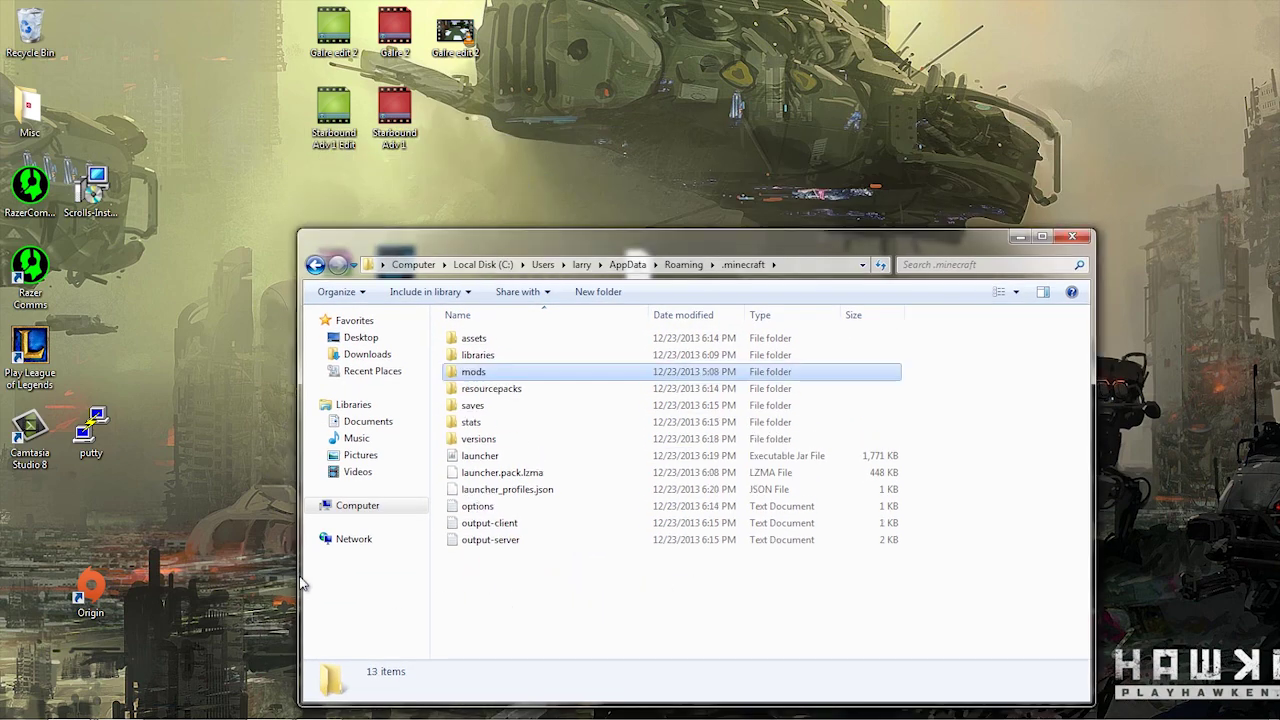
pyautogui.click(517, 630)
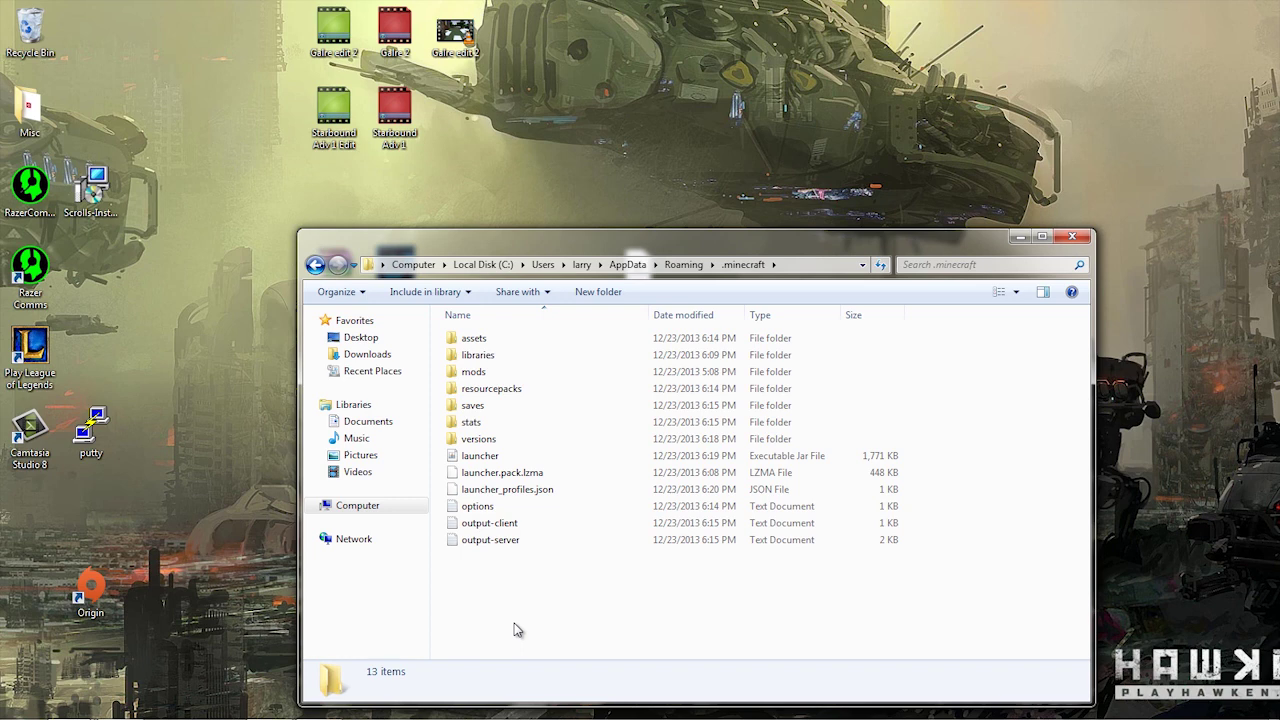
pyautogui.moveTo(678, 248); pyautogui.dragTo(744, 207)
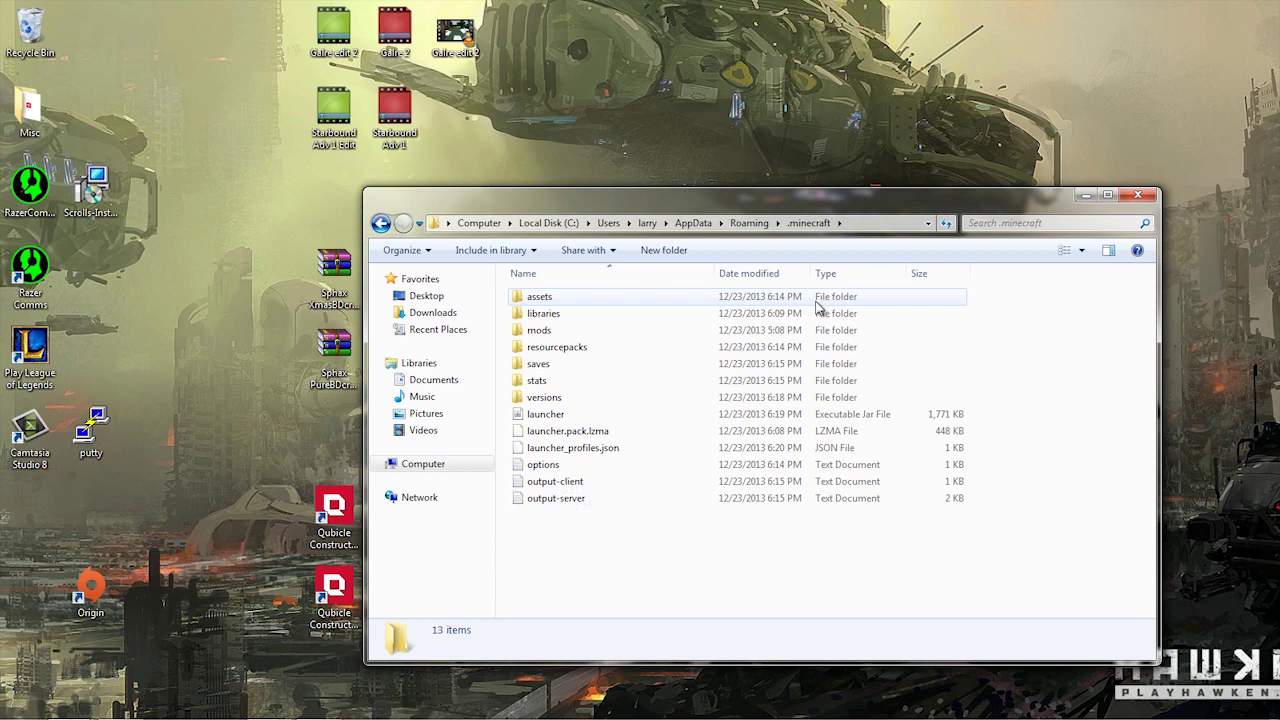
pyautogui.click(1085, 195)
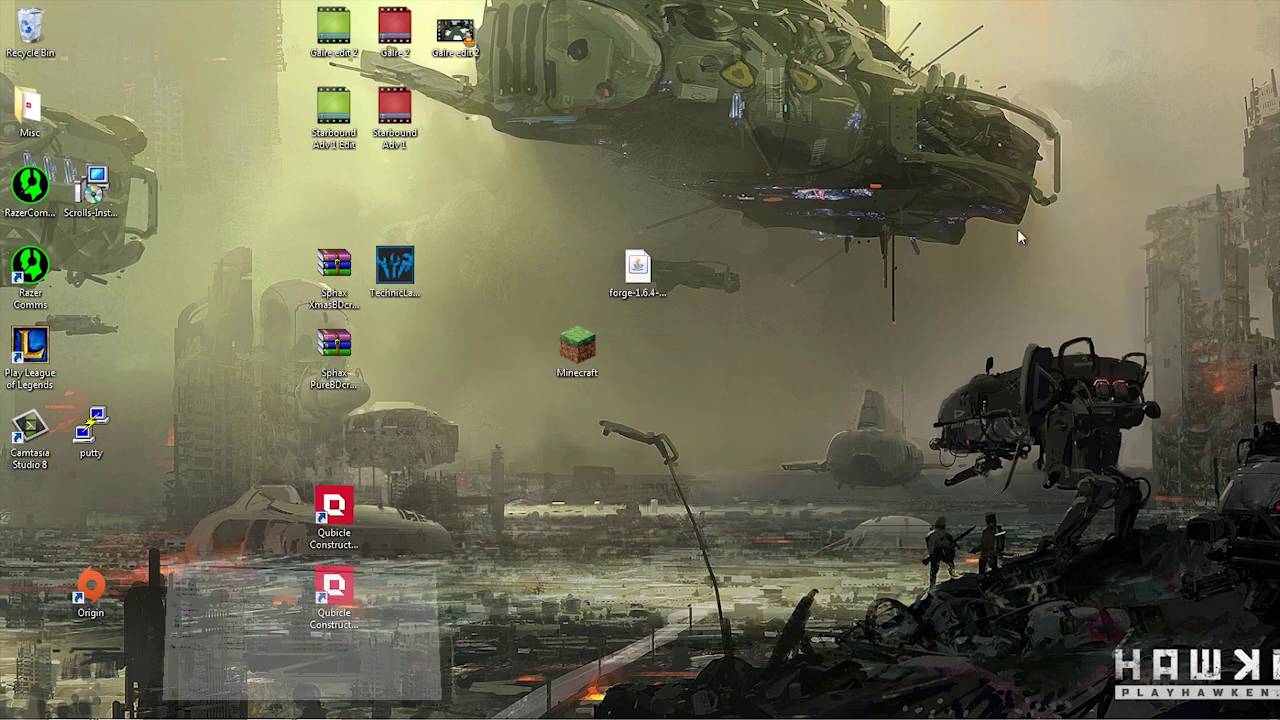